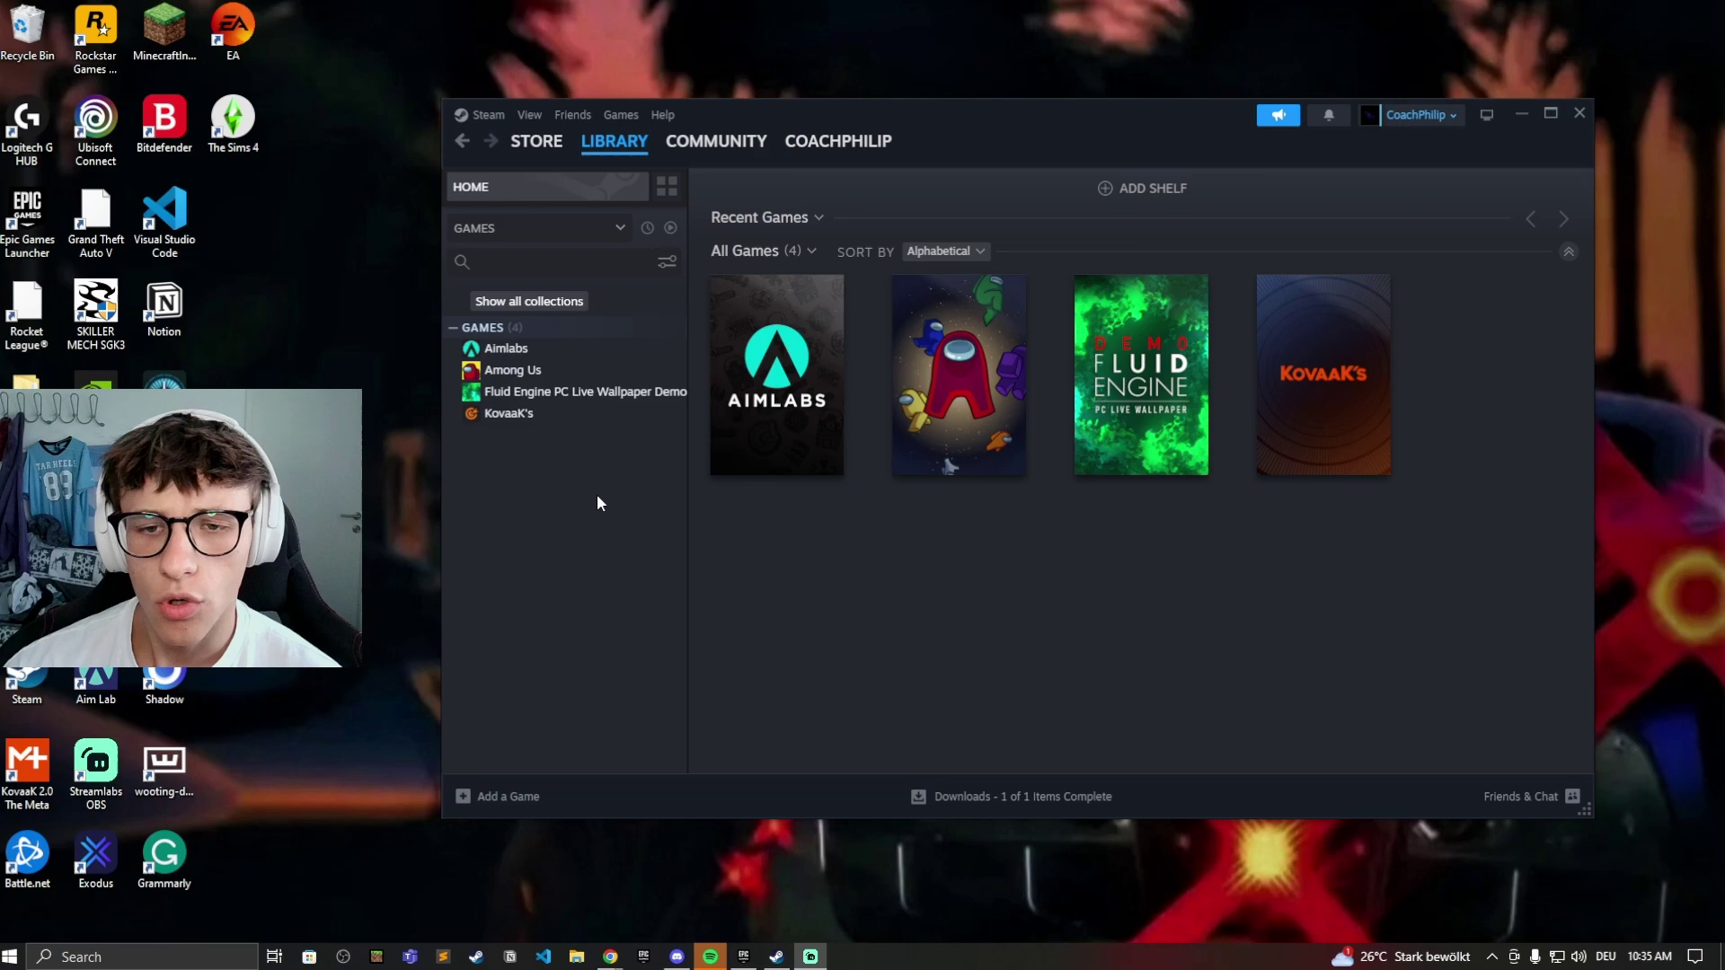
Step: Look over Aimlabs' actions menu, its game page and its management options
right_click(807, 412)
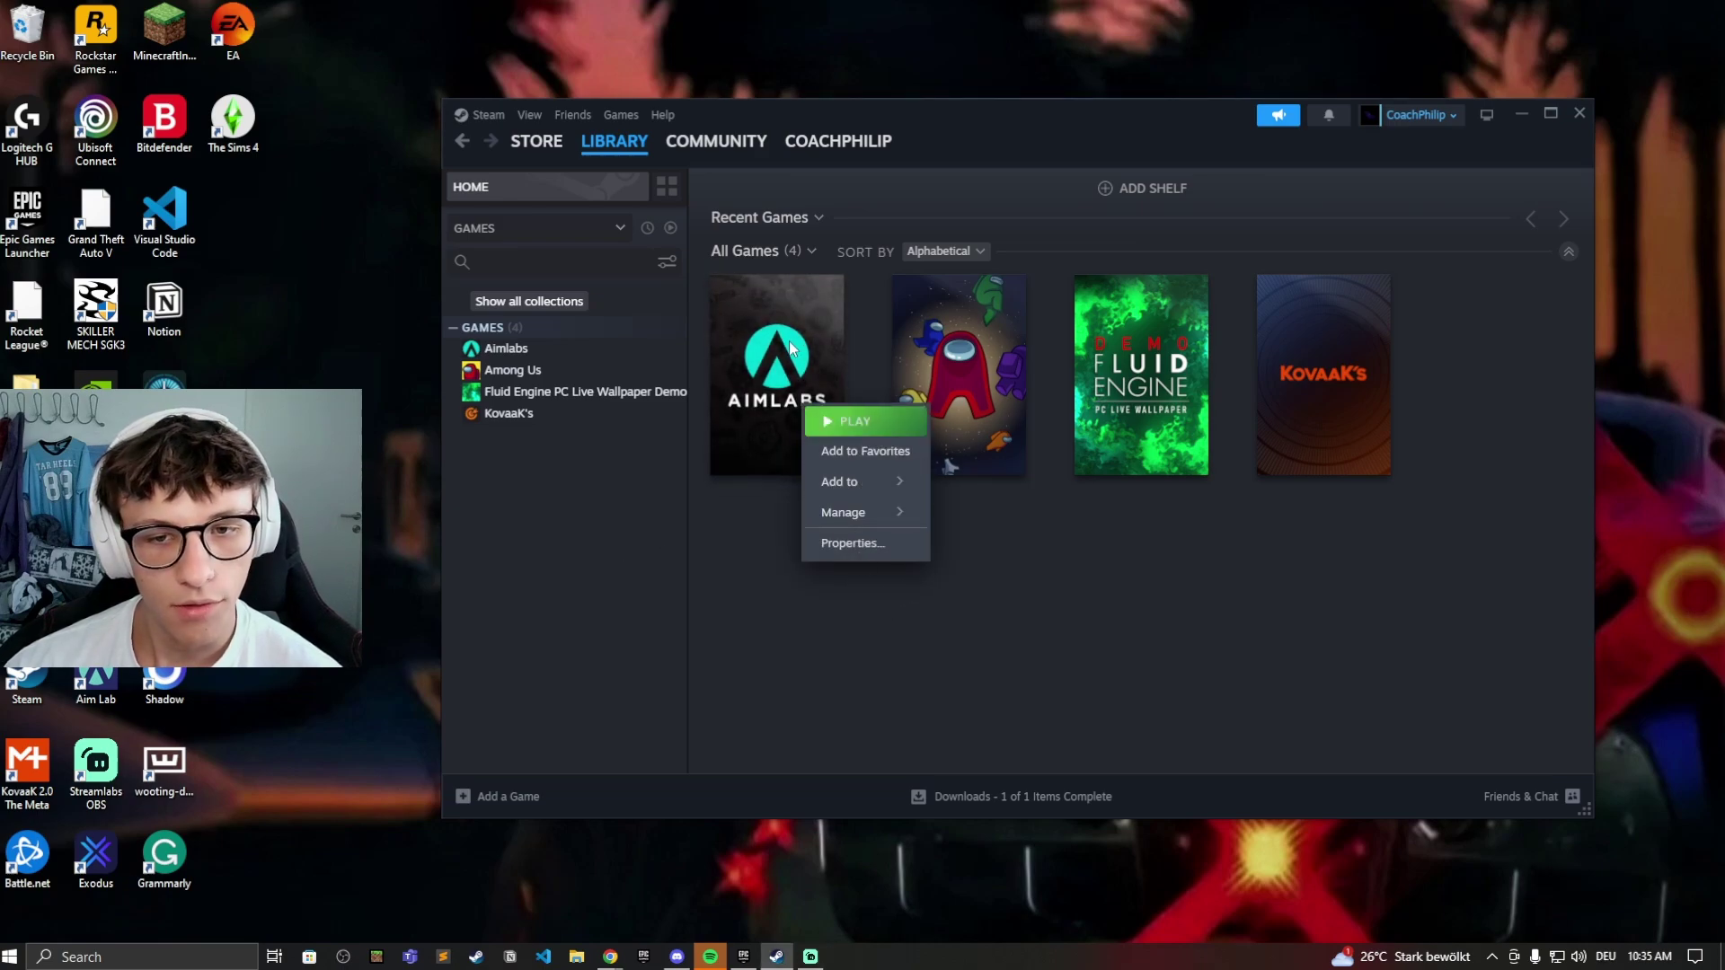
click(779, 394)
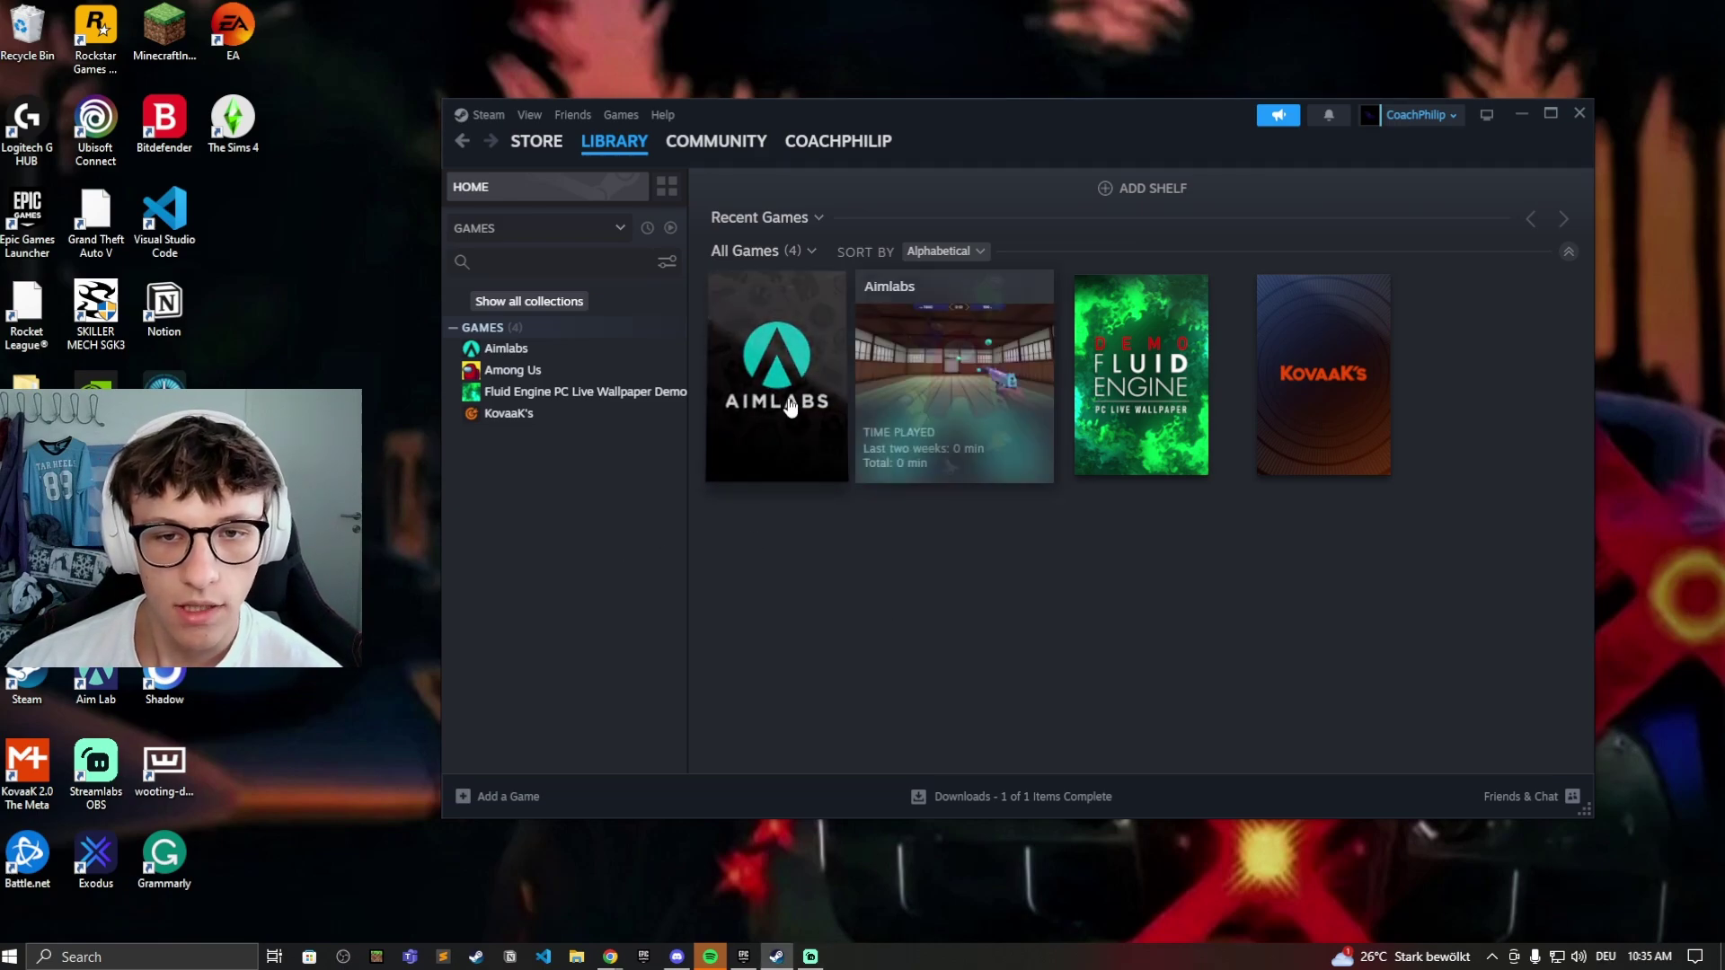
click(790, 396)
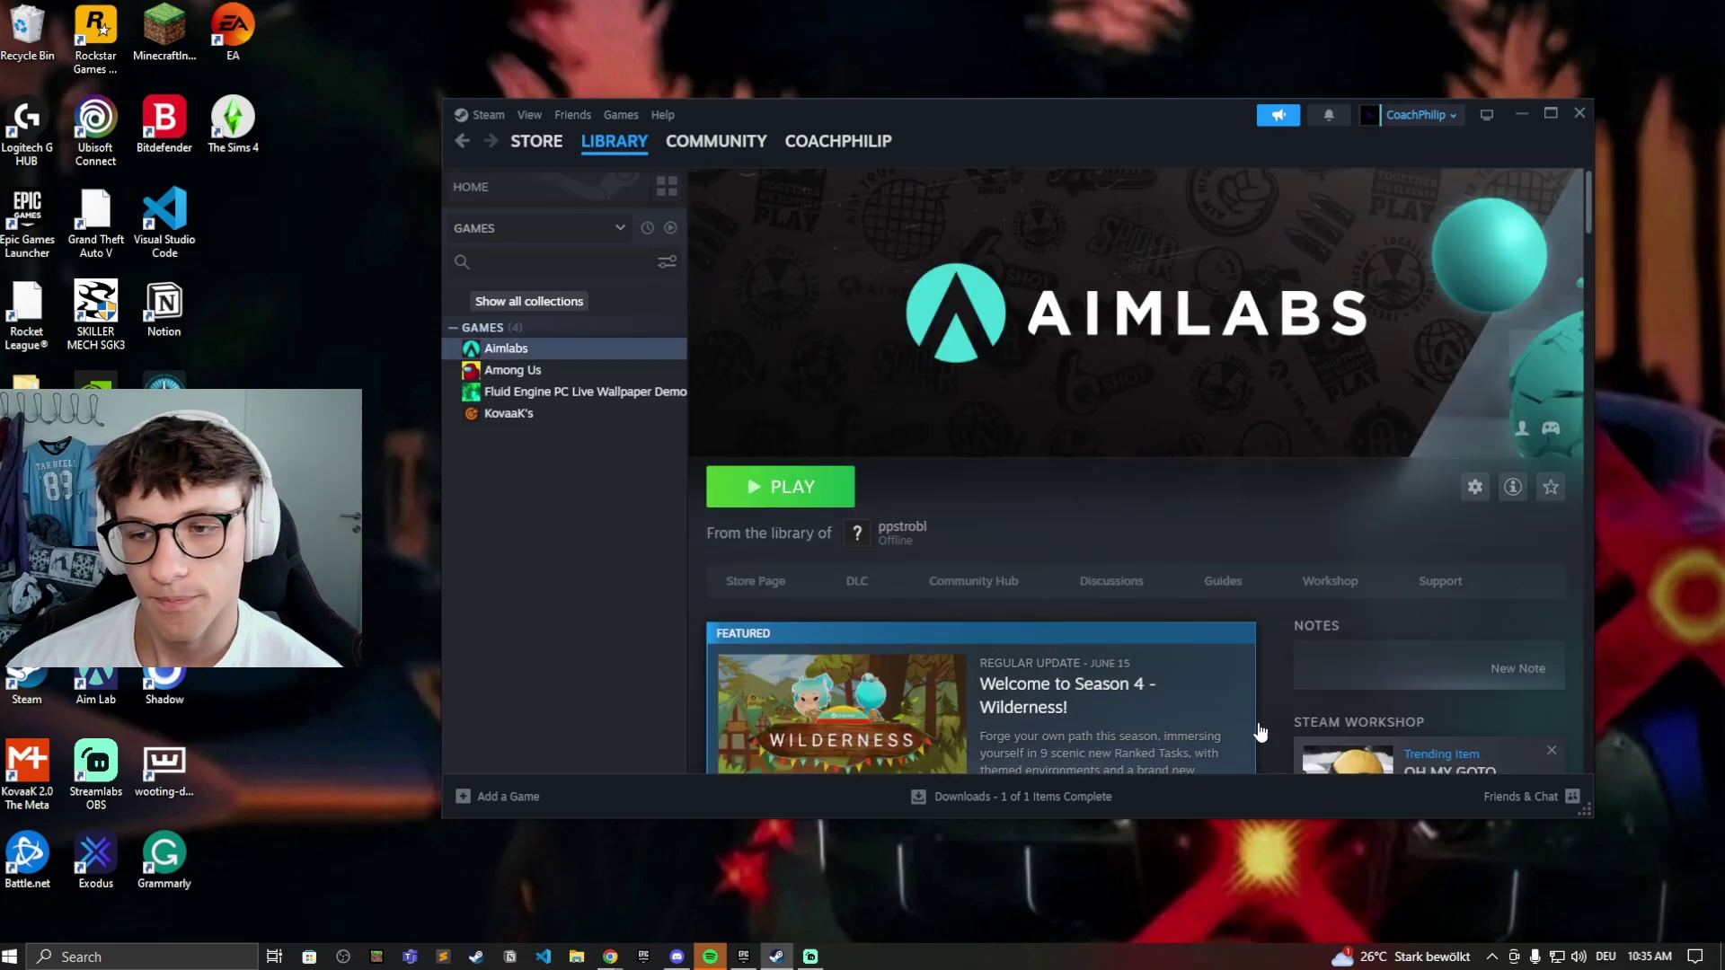
click(1475, 486)
mouse_move(1510, 582)
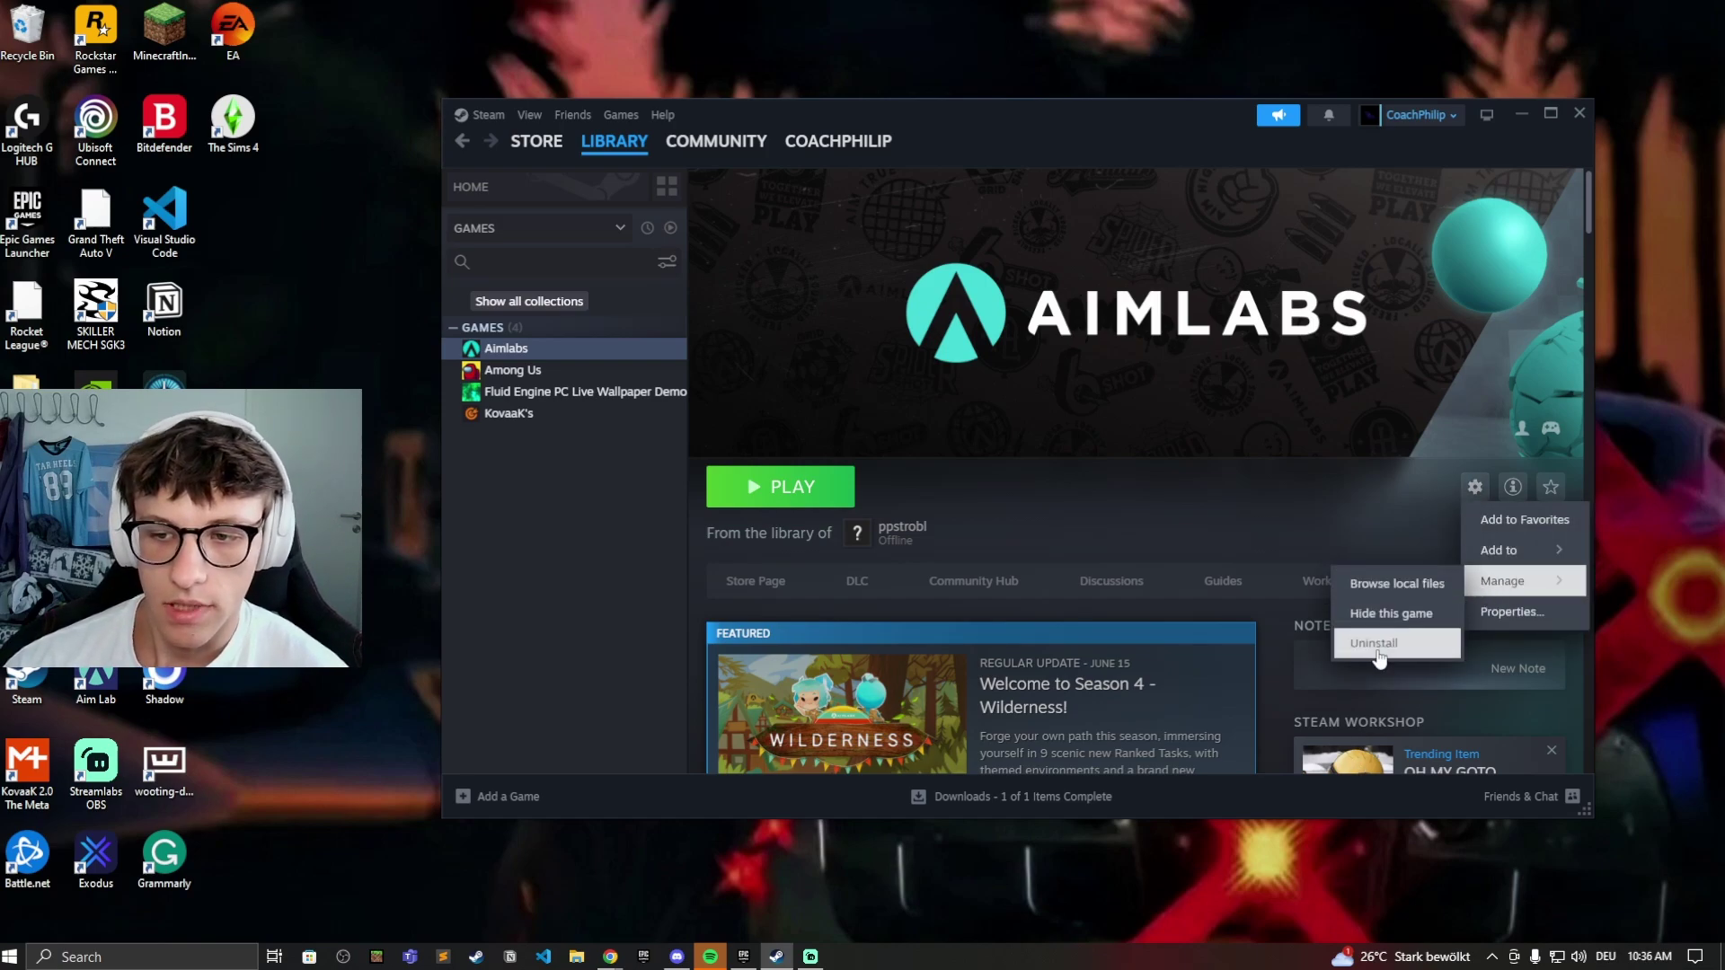
click(631, 243)
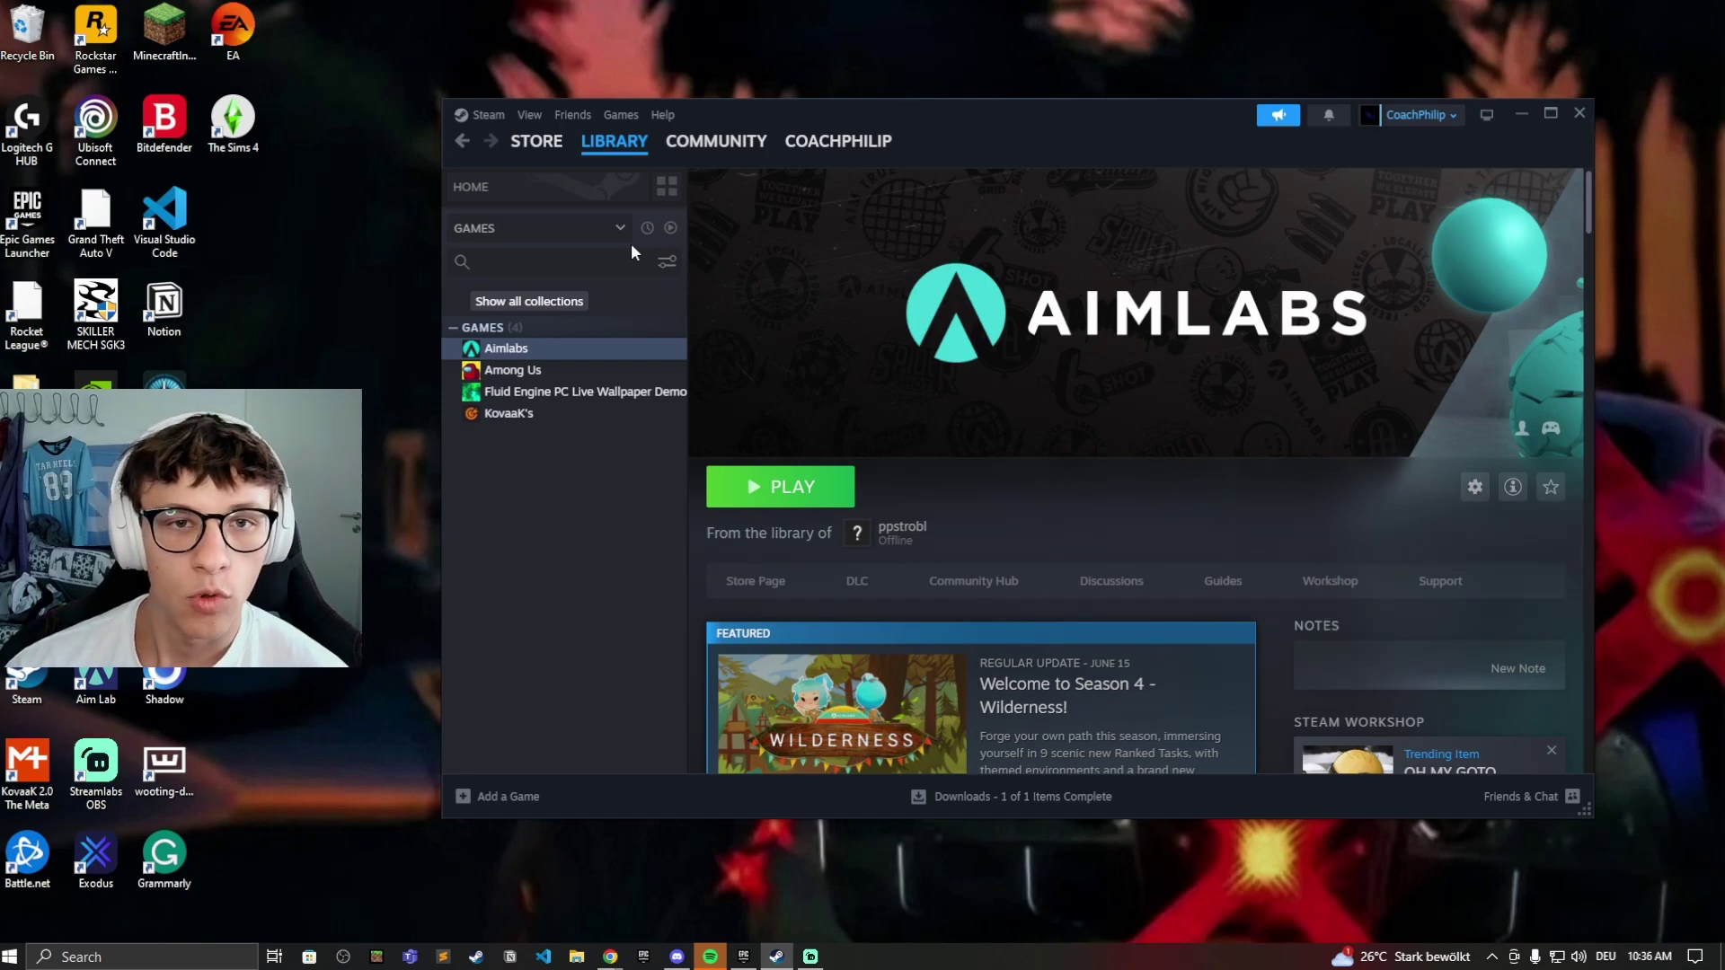
Step: Back on the library home, hide Aimlabs through its right-click menu
click(613, 146)
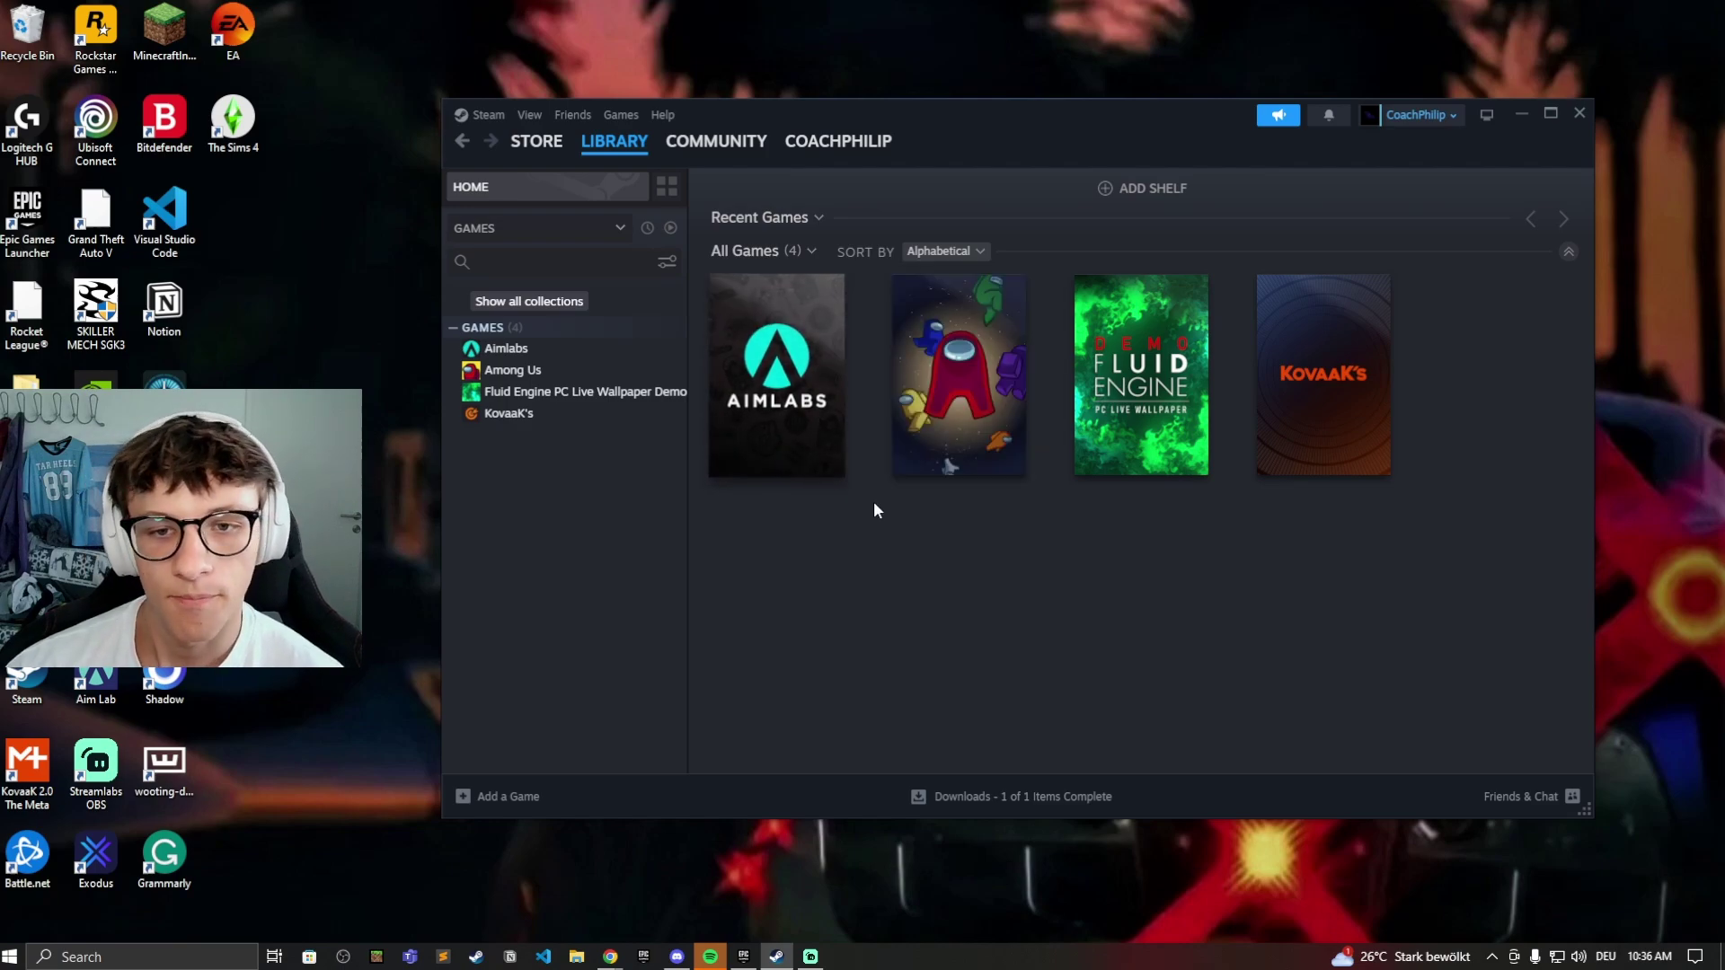
right_click(771, 439)
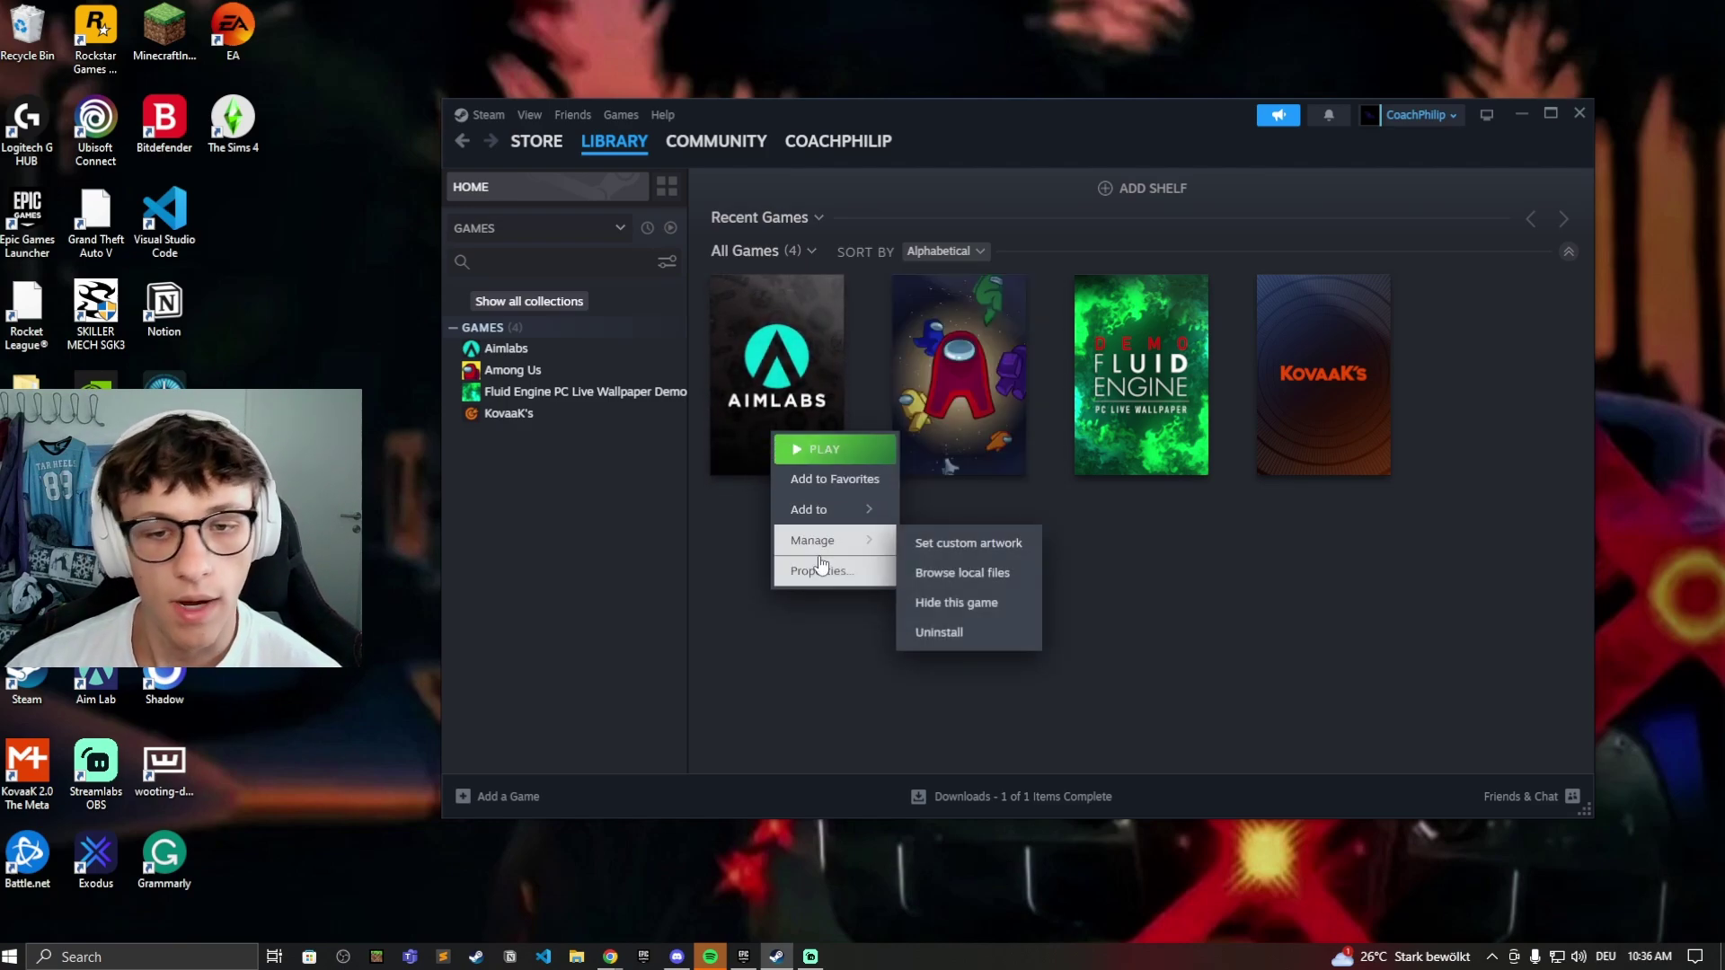
mouse_move(826, 541)
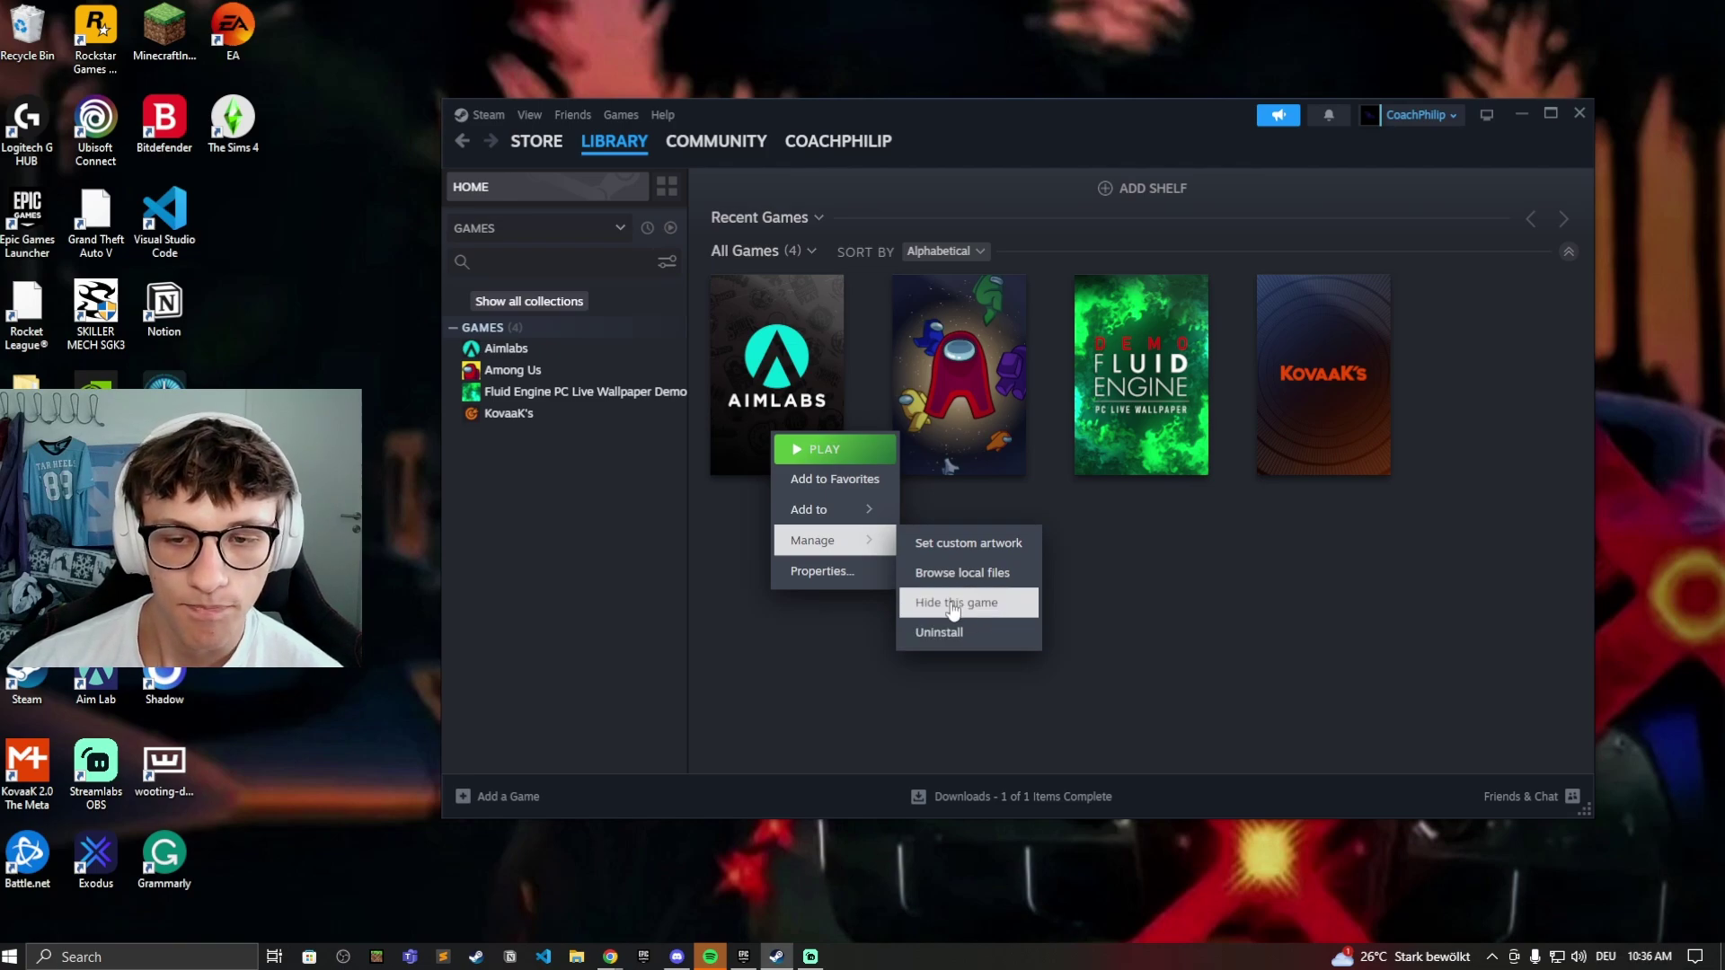
click(1009, 611)
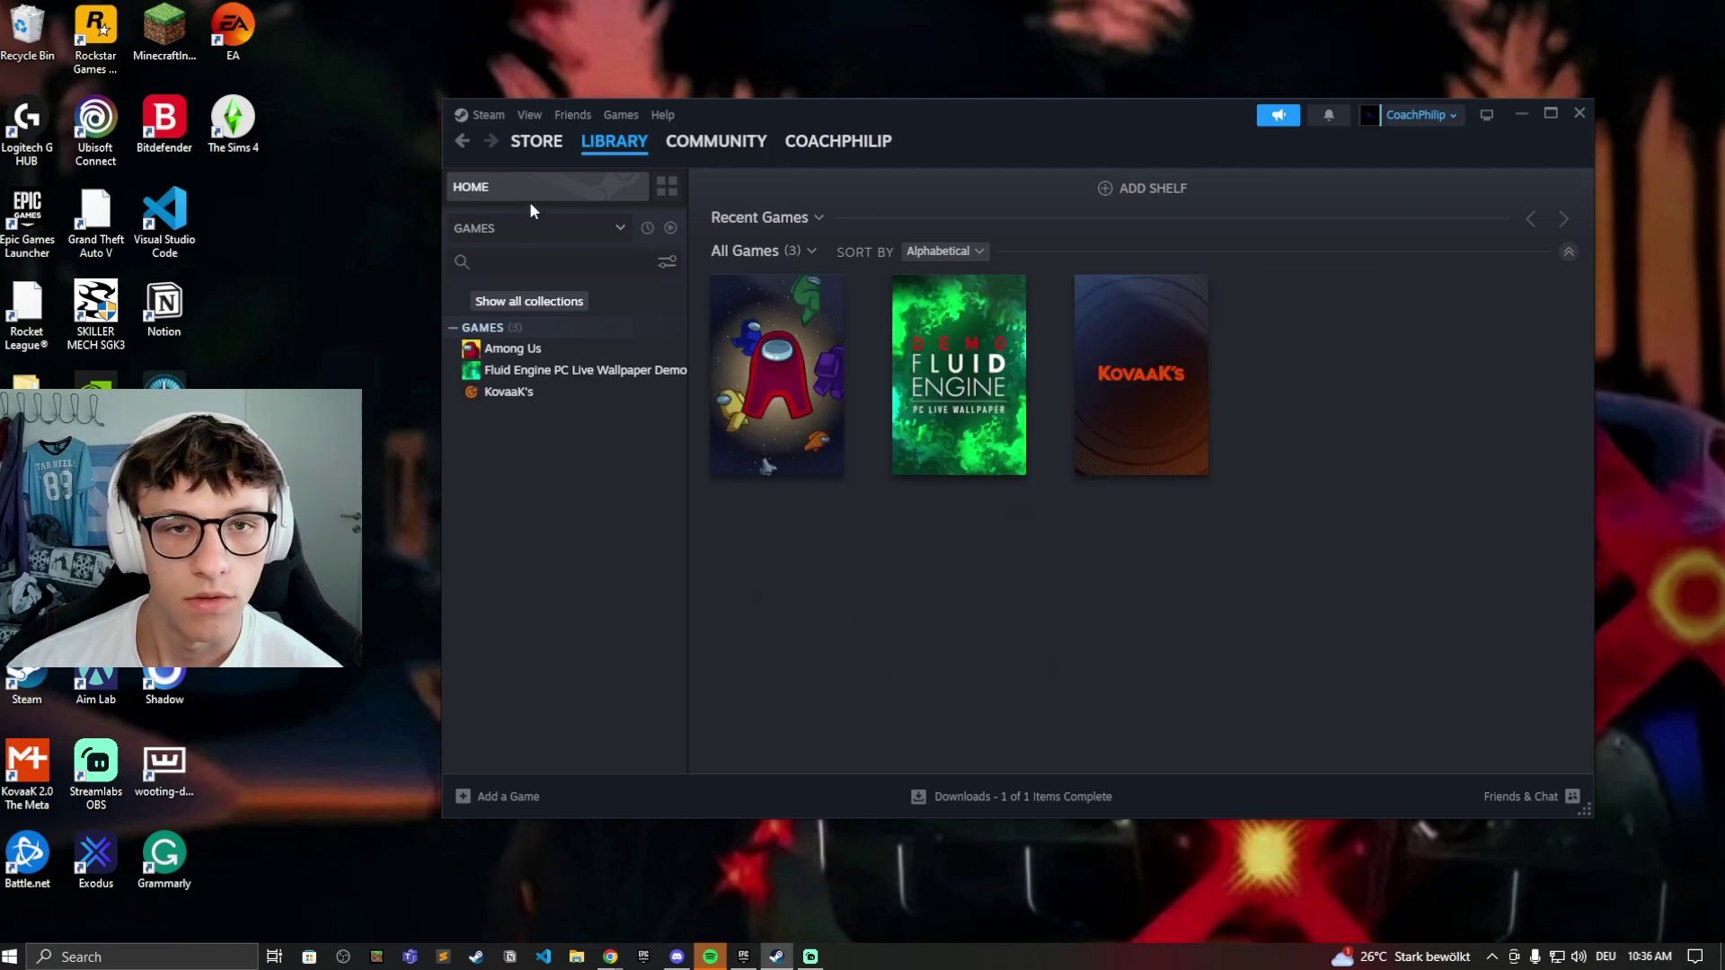
Step: Show Hidden Games, remove Aimlabs from hidden, and return to library home
click(529, 114)
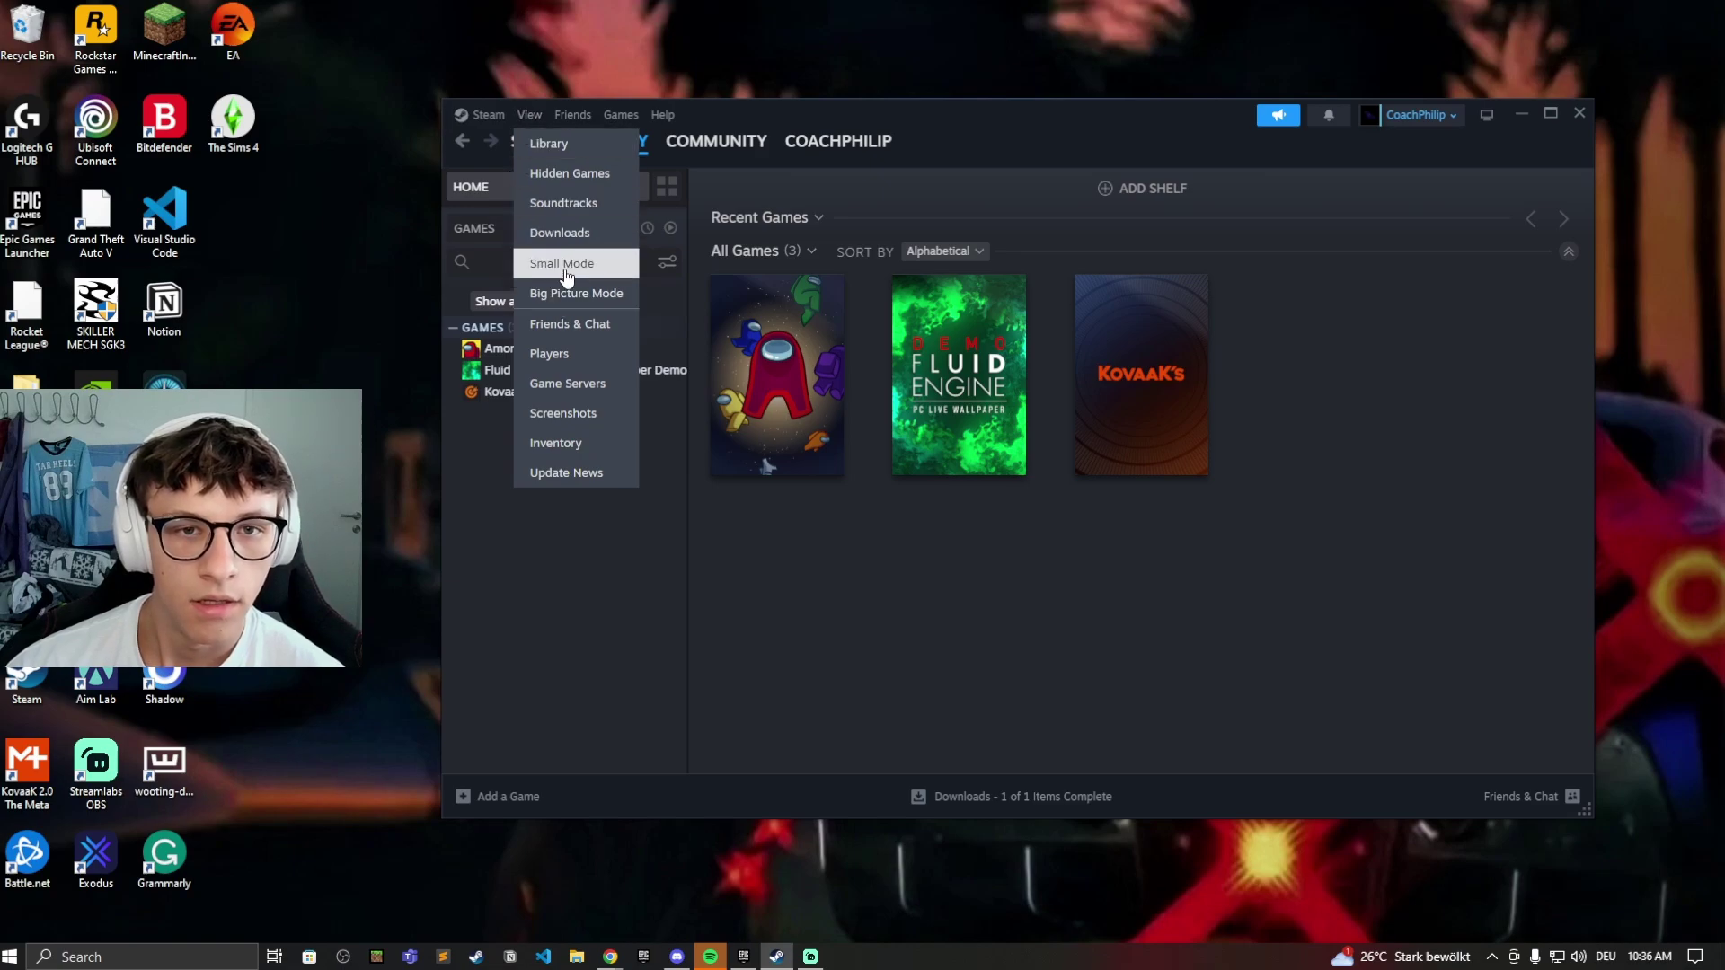
click(569, 175)
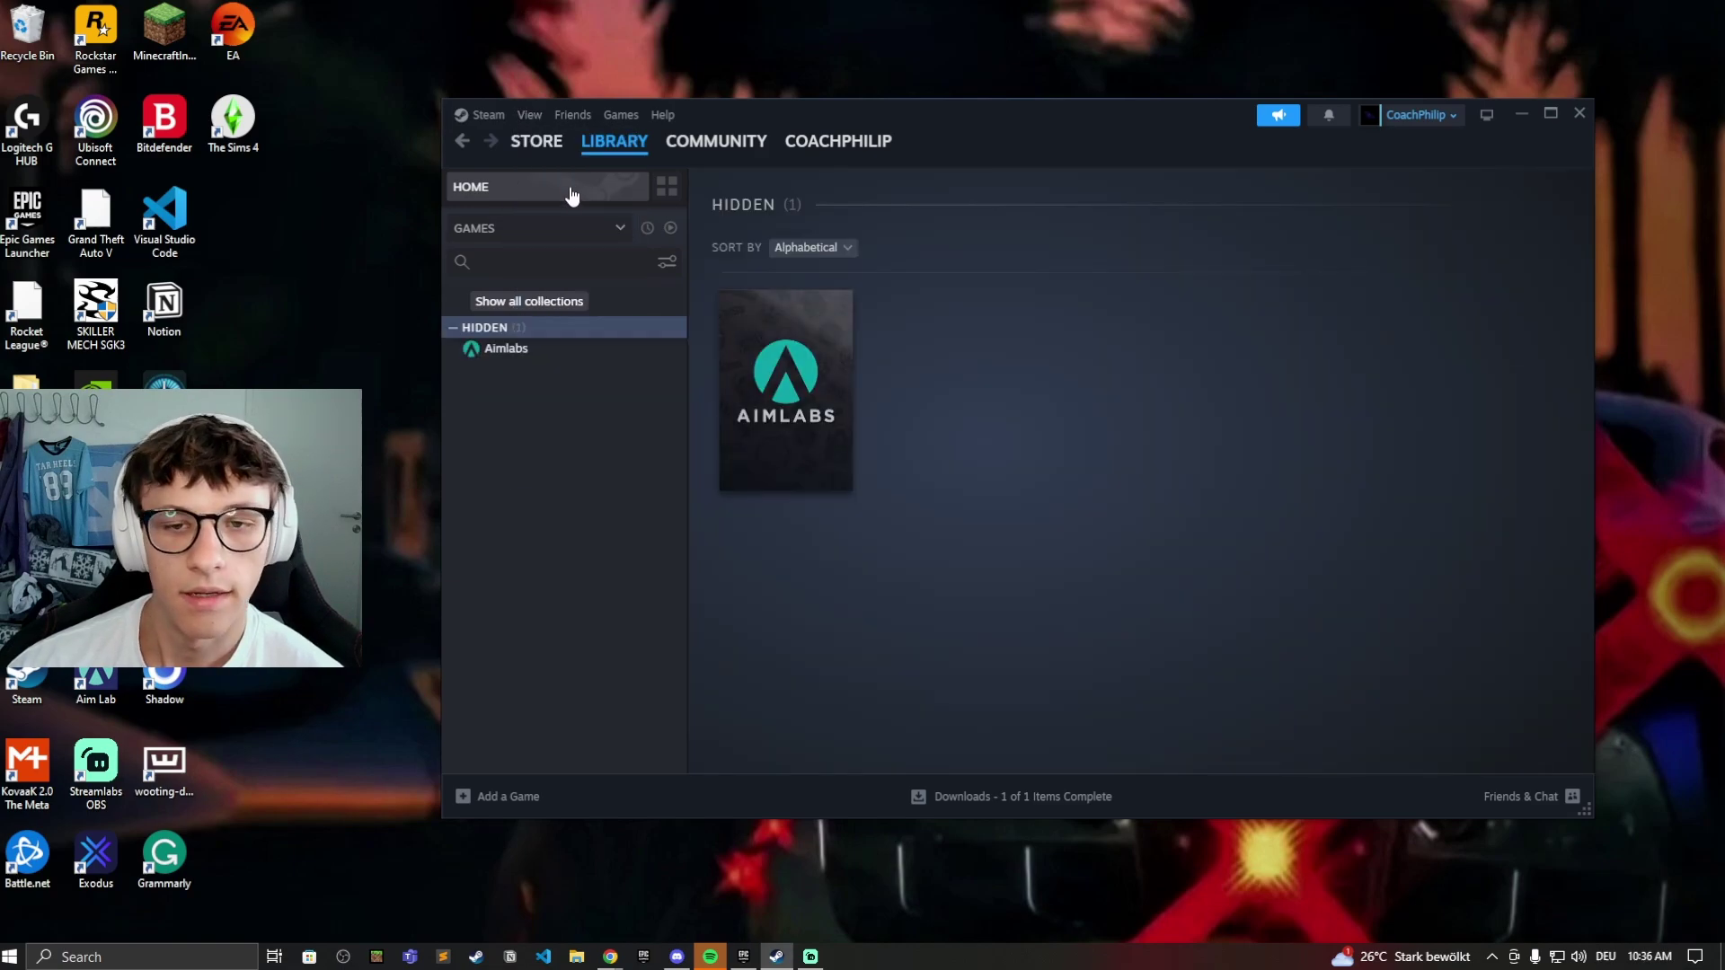
right_click(804, 381)
mouse_move(860, 480)
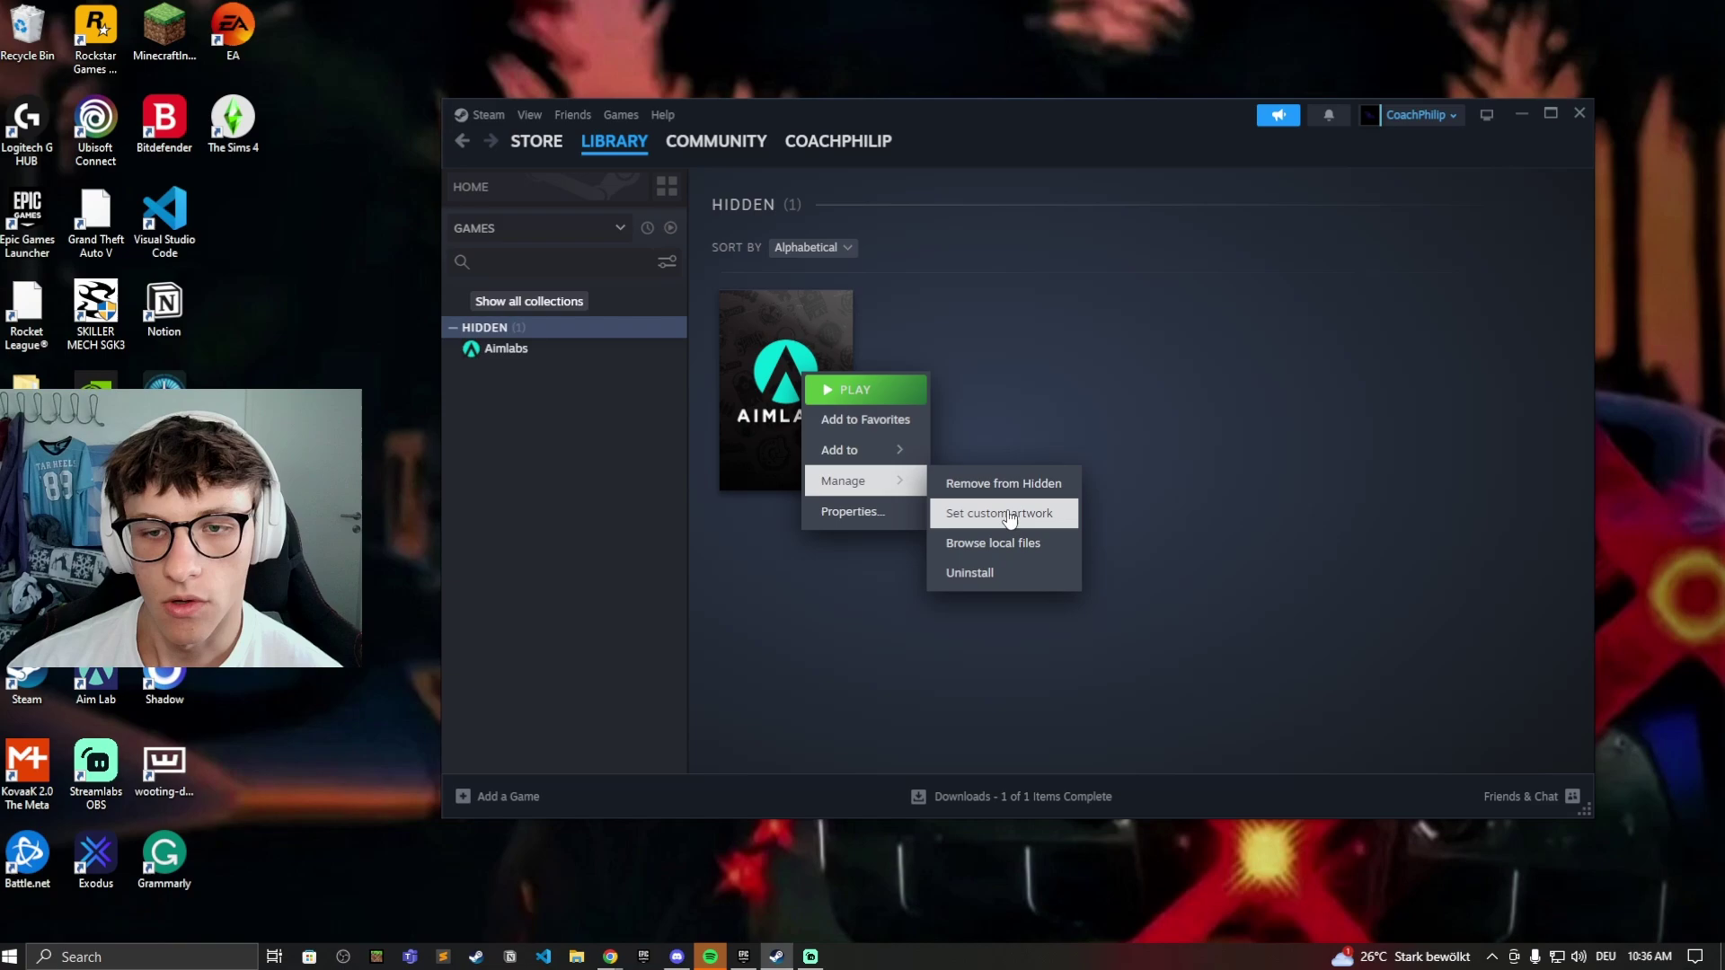
click(1010, 498)
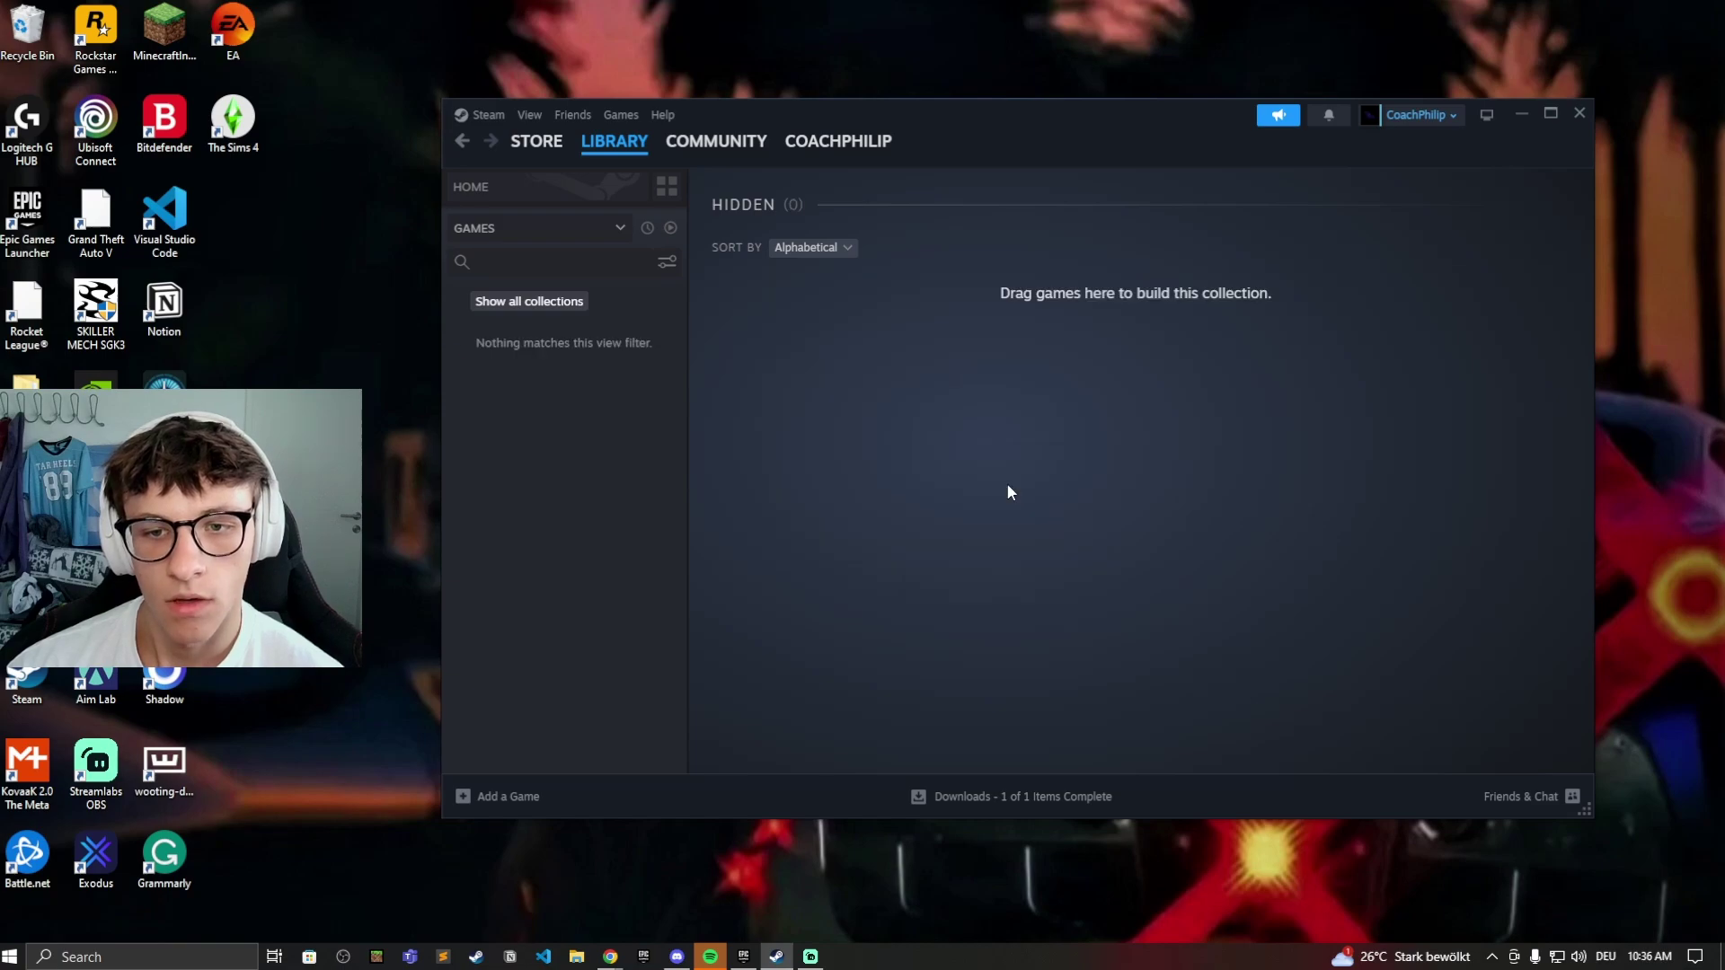
click(600, 143)
mouse_move(776, 376)
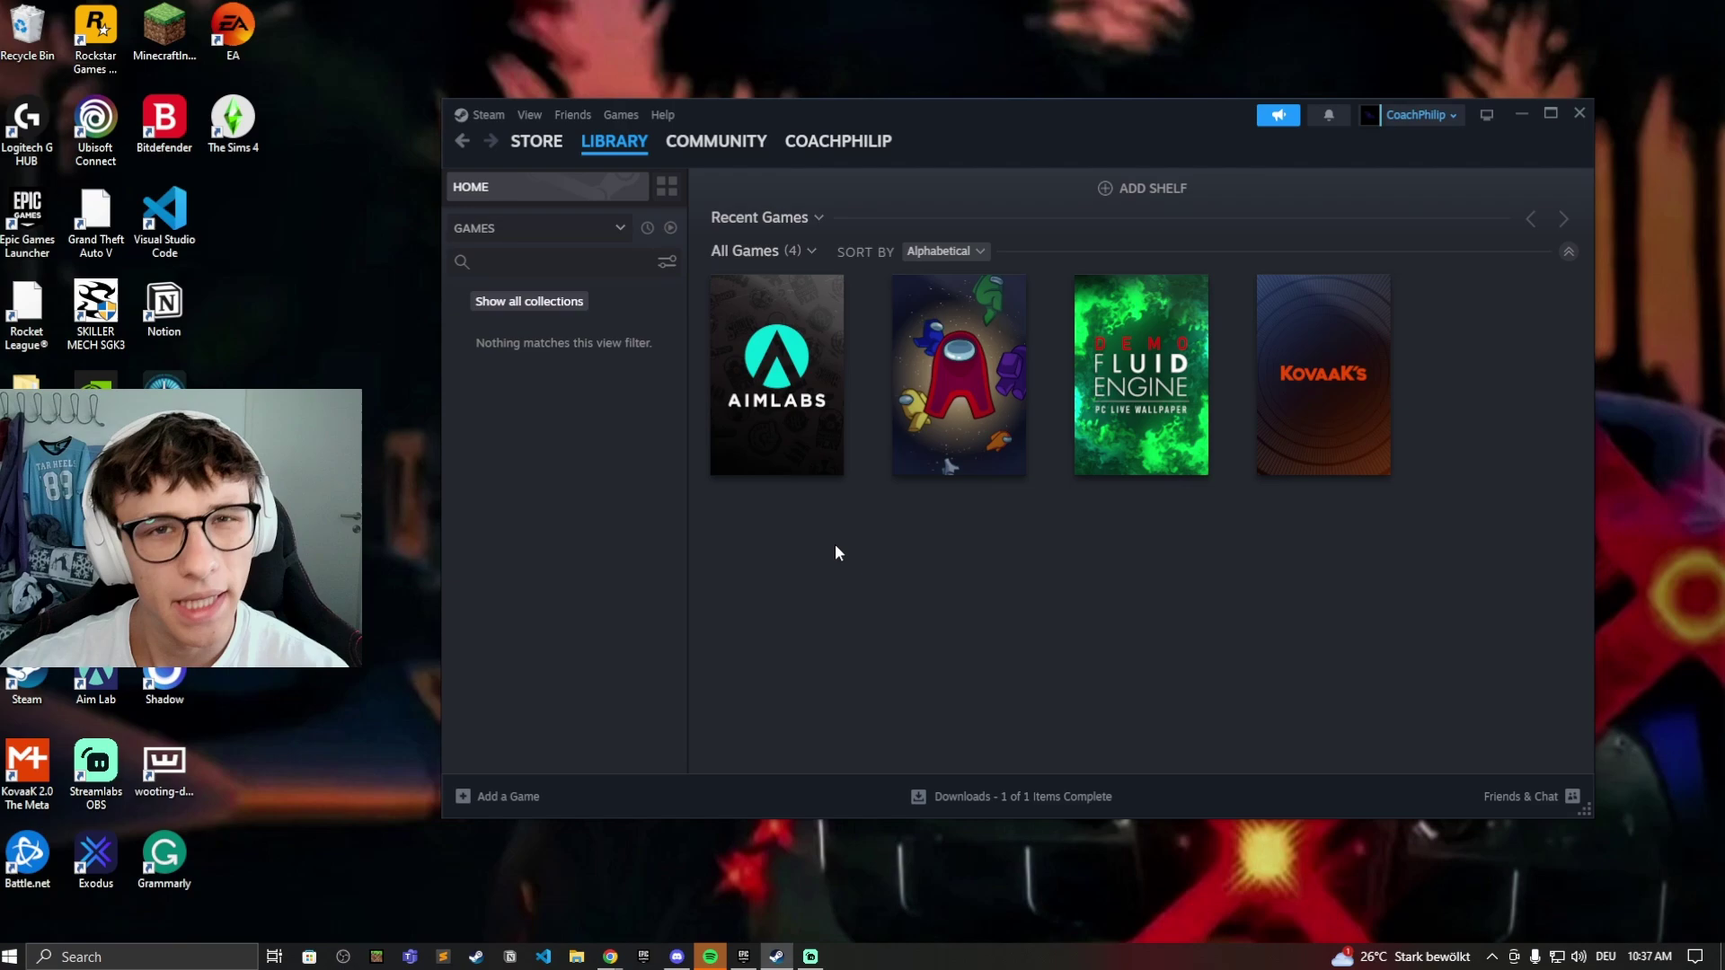
right_click(776, 414)
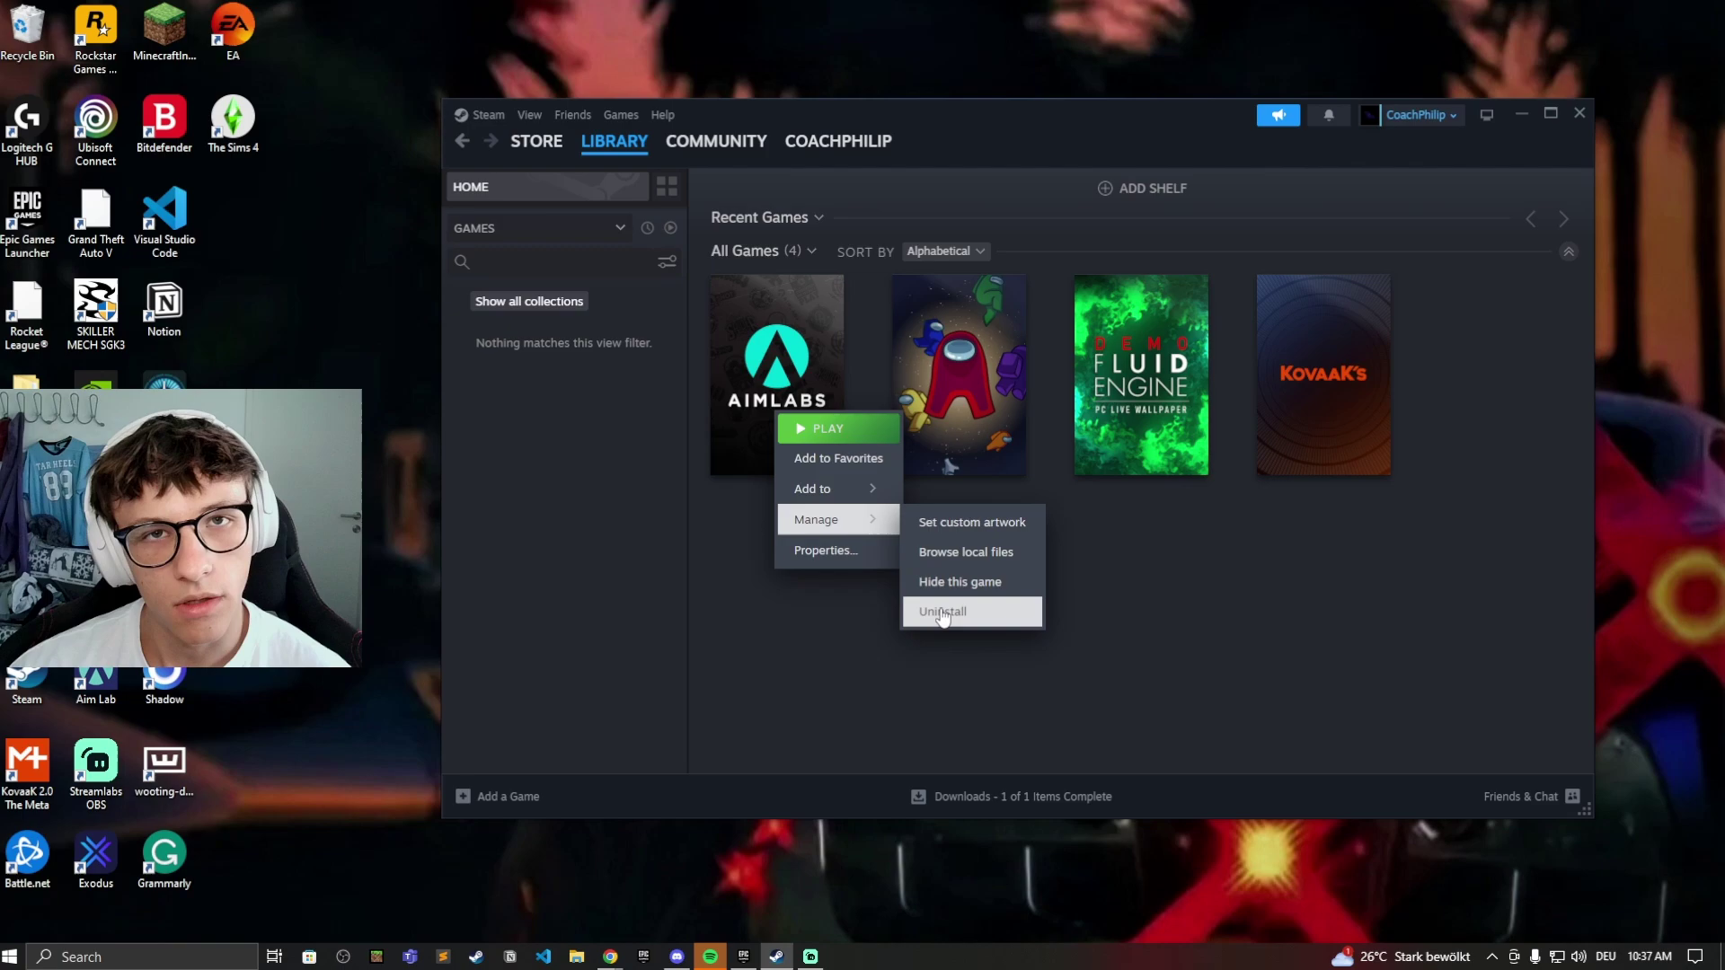
mouse_move(816, 519)
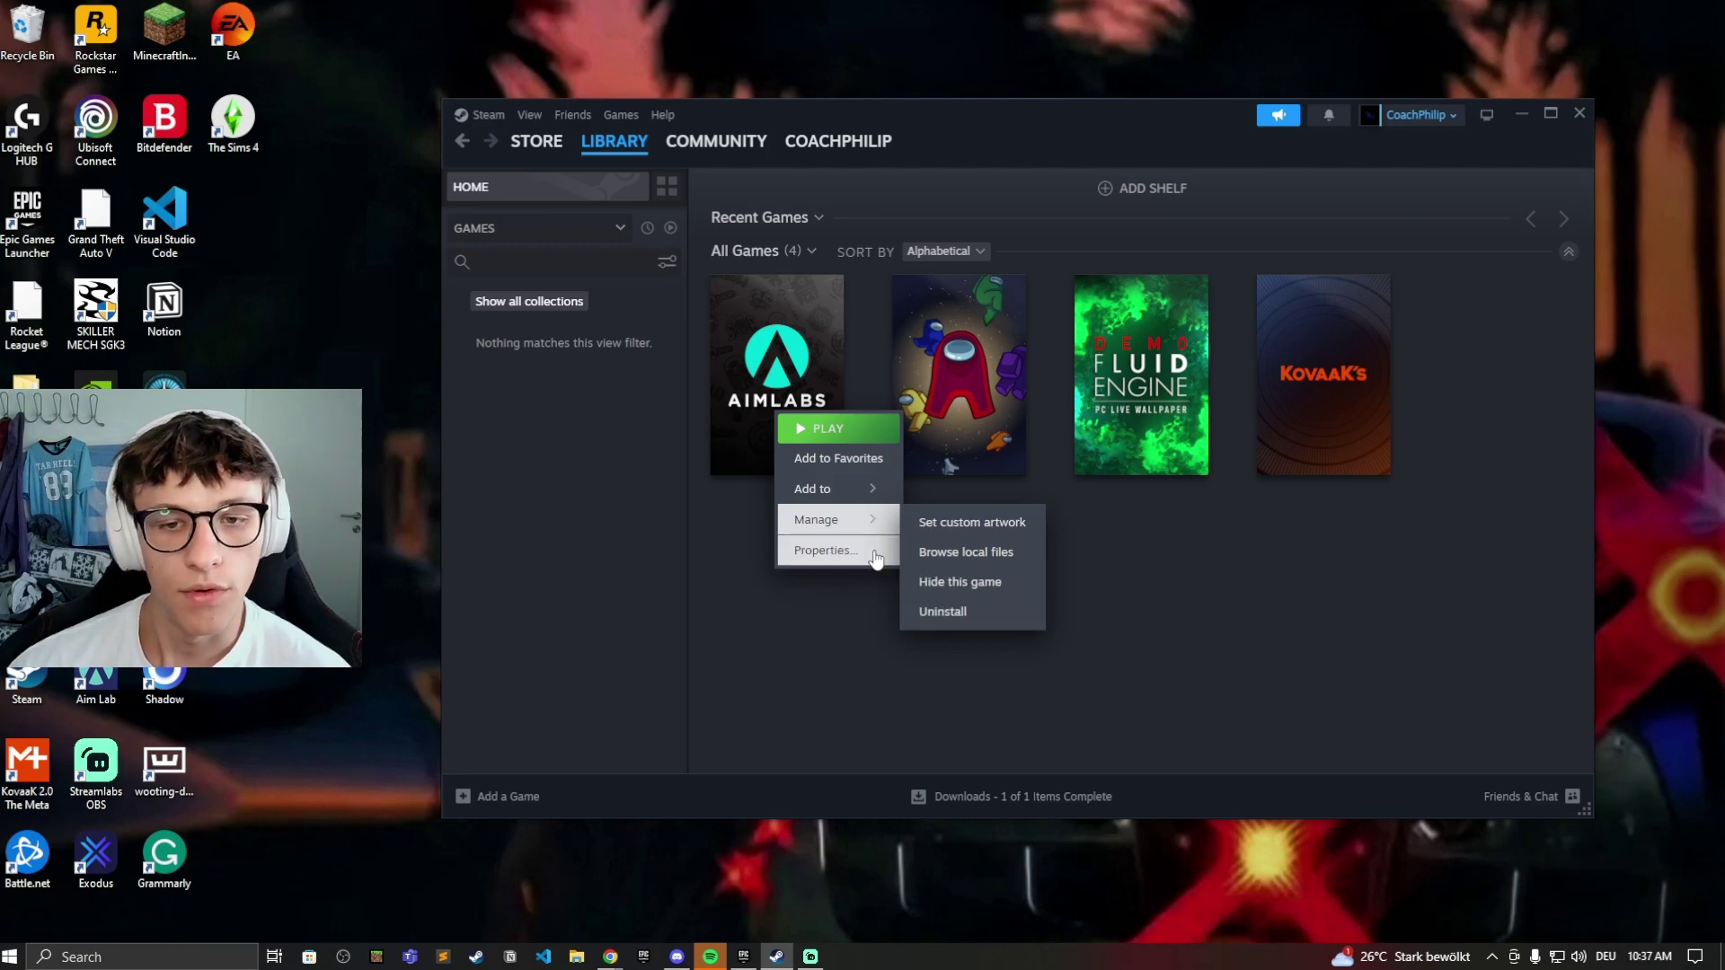
click(750, 580)
right_click(754, 380)
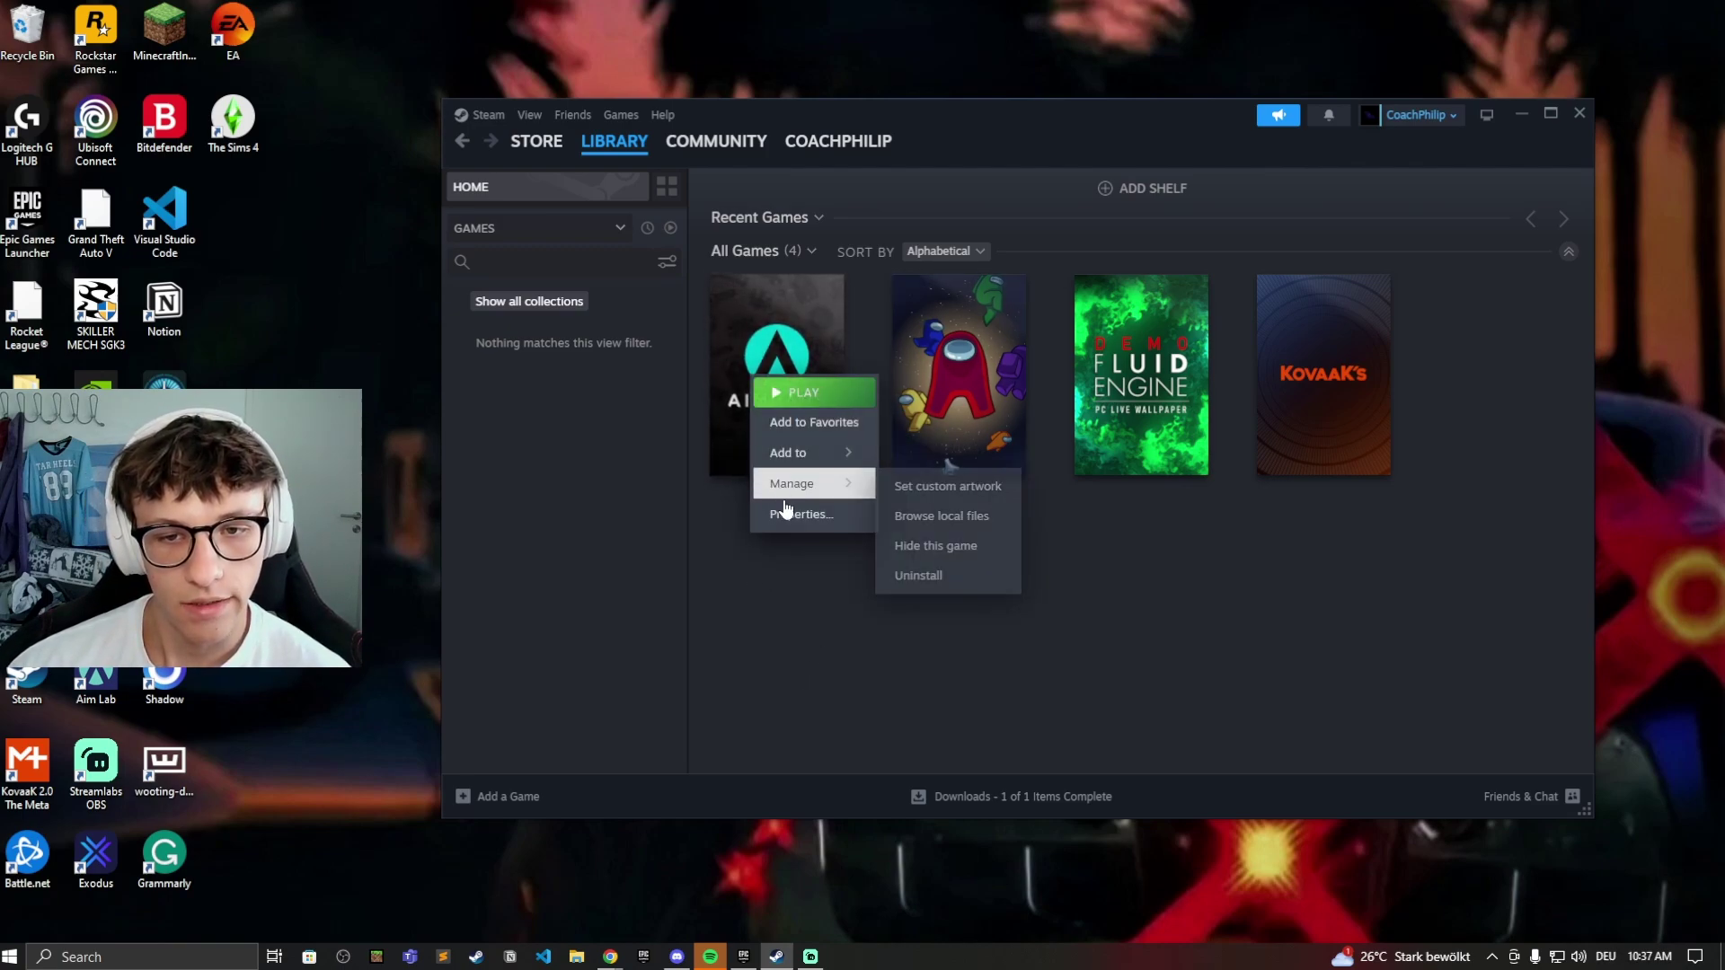
click(946, 667)
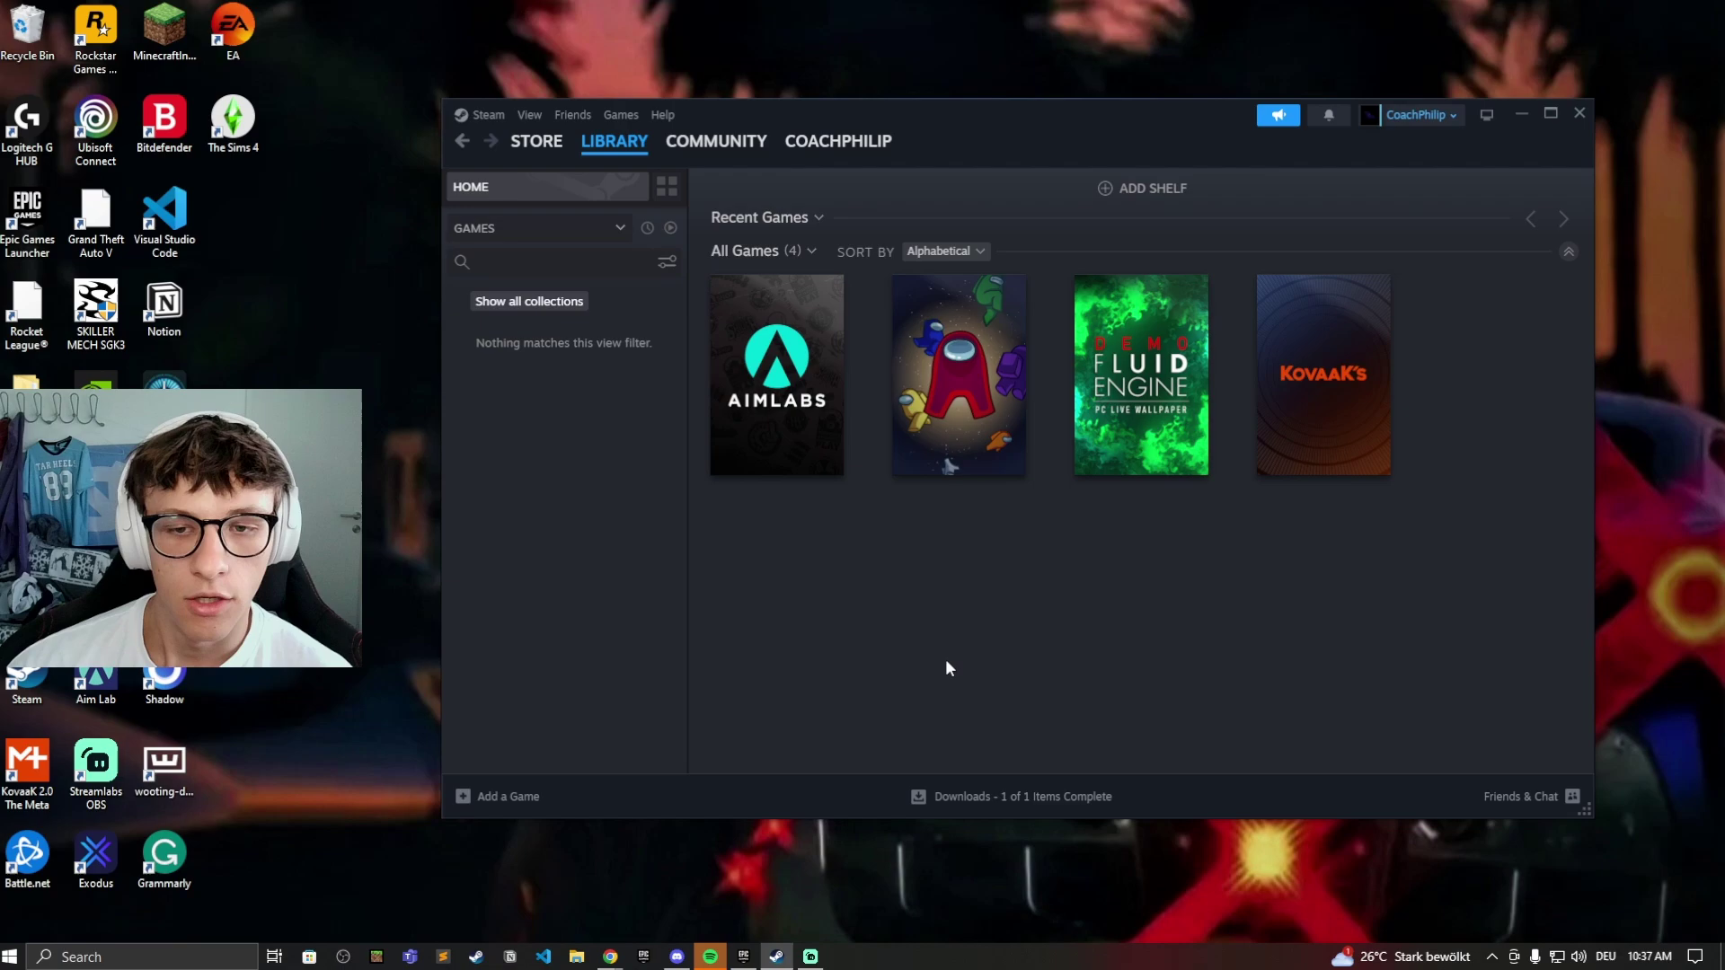